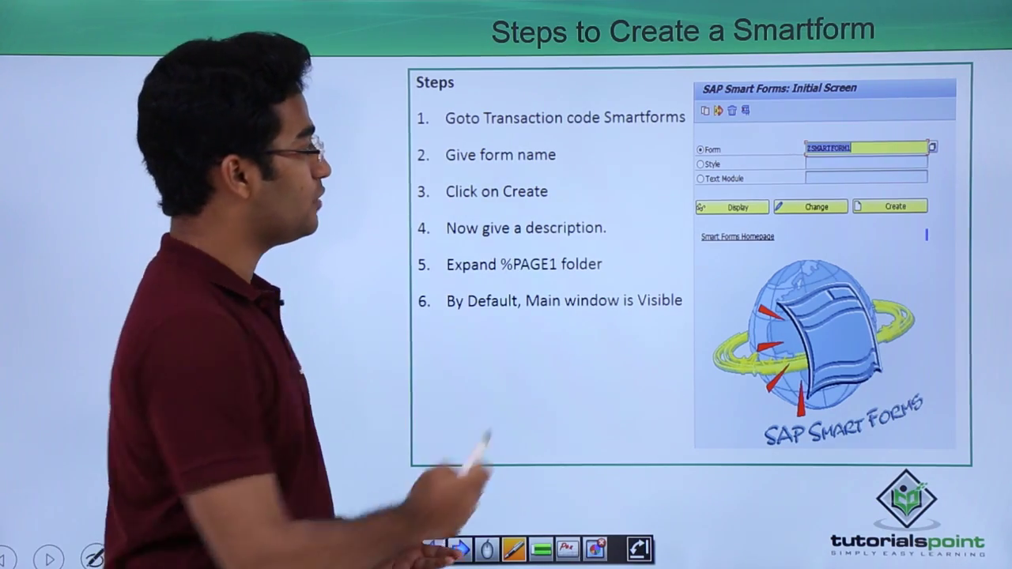
drag(602, 137, 666, 131)
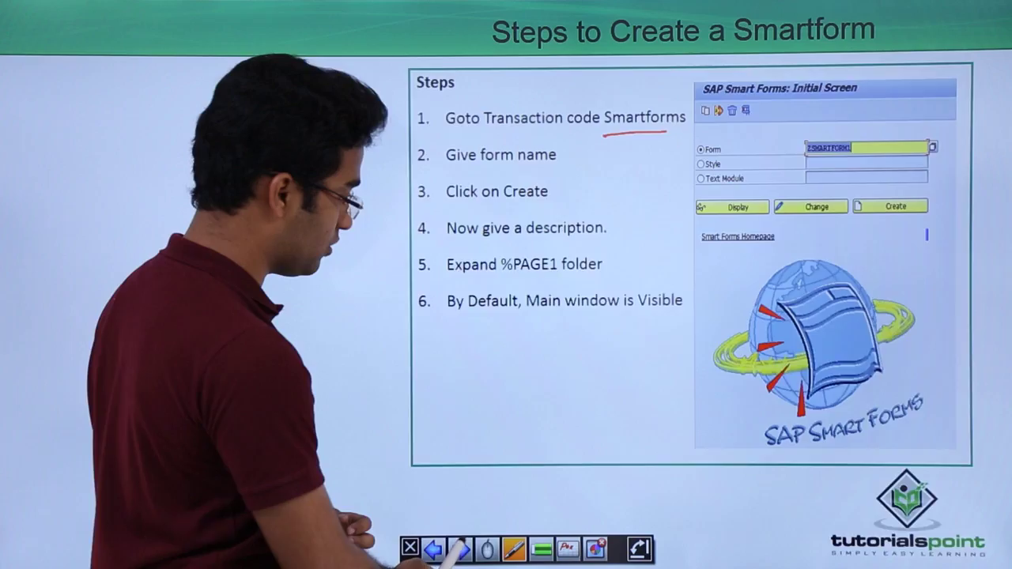
click(461, 548)
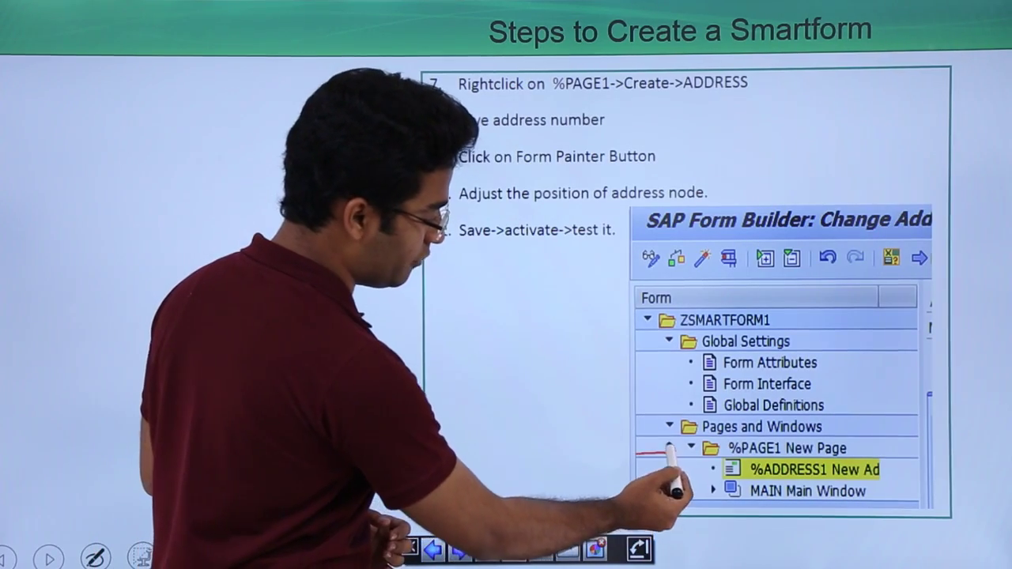
drag(669, 453, 678, 466)
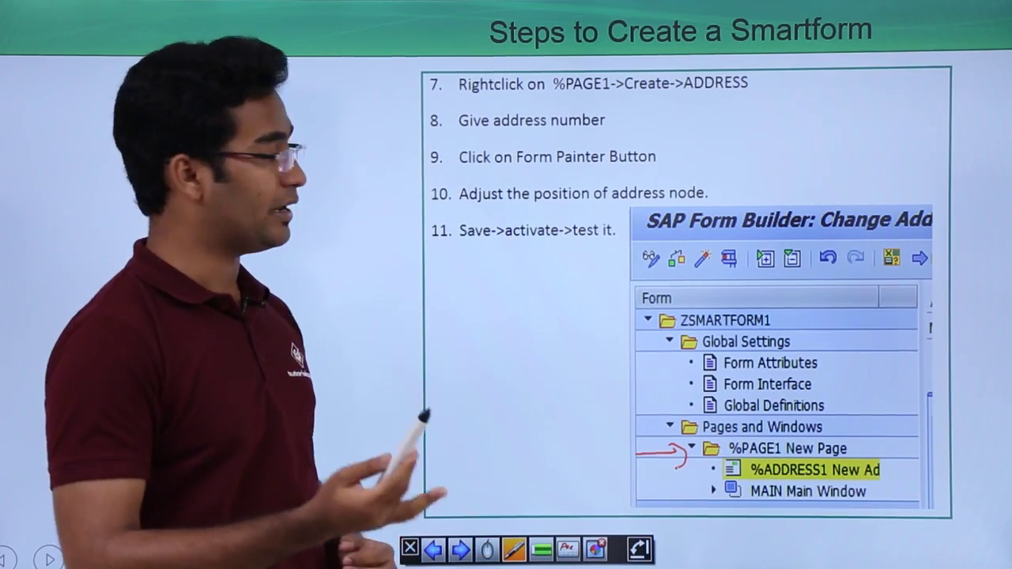
drag(664, 104, 740, 102)
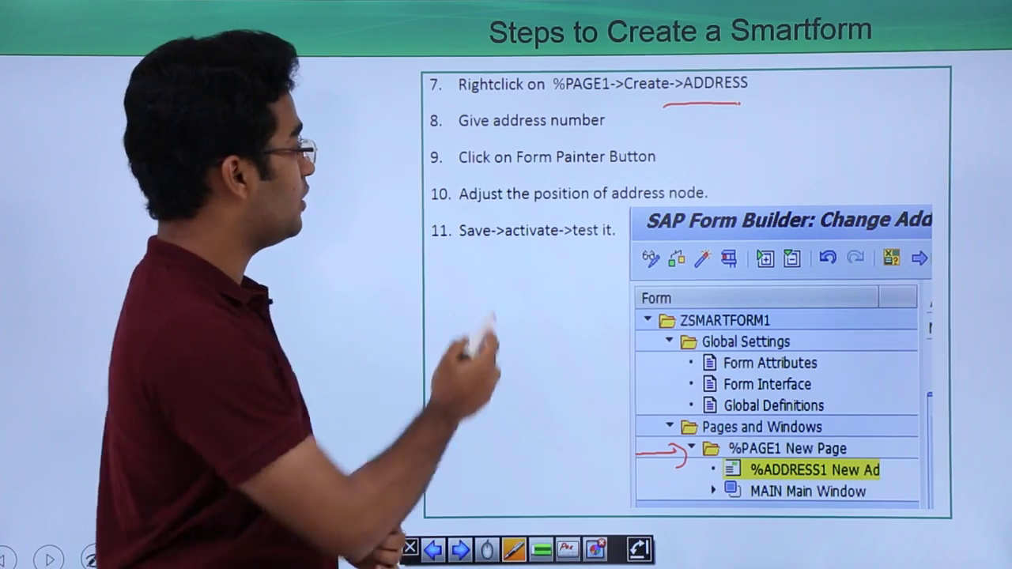
drag(498, 136, 608, 138)
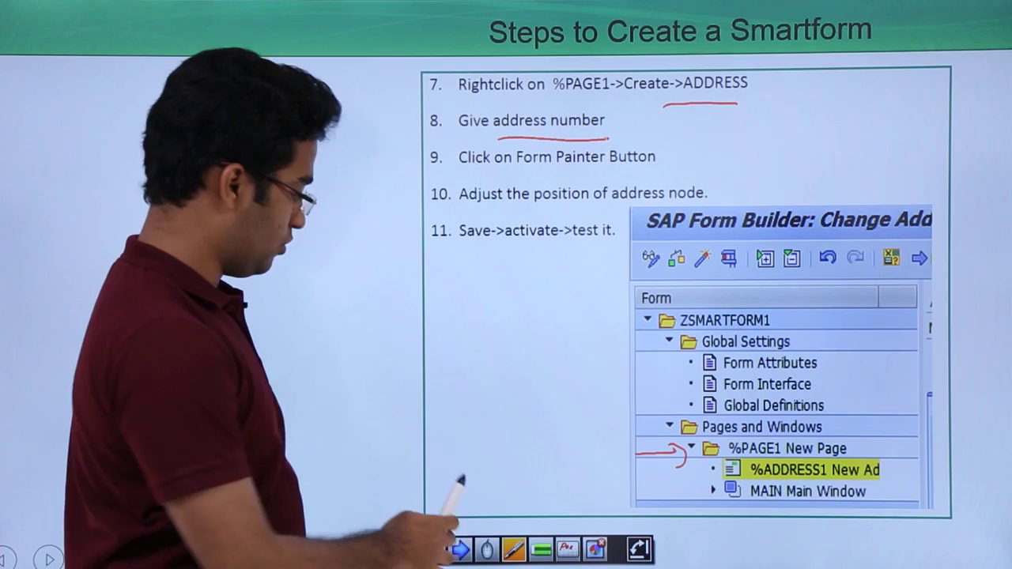
click(460, 550)
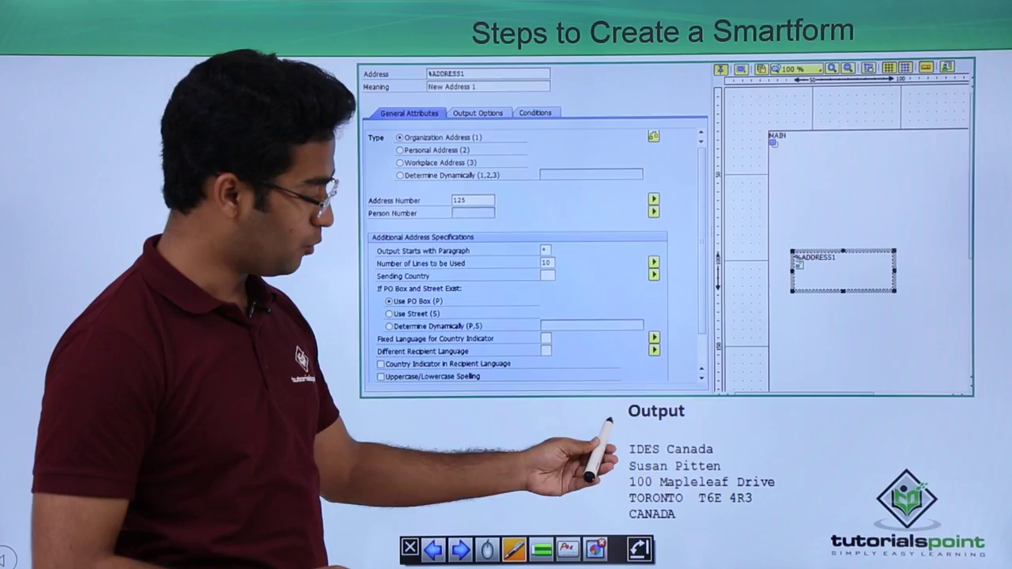
drag(609, 422, 616, 504)
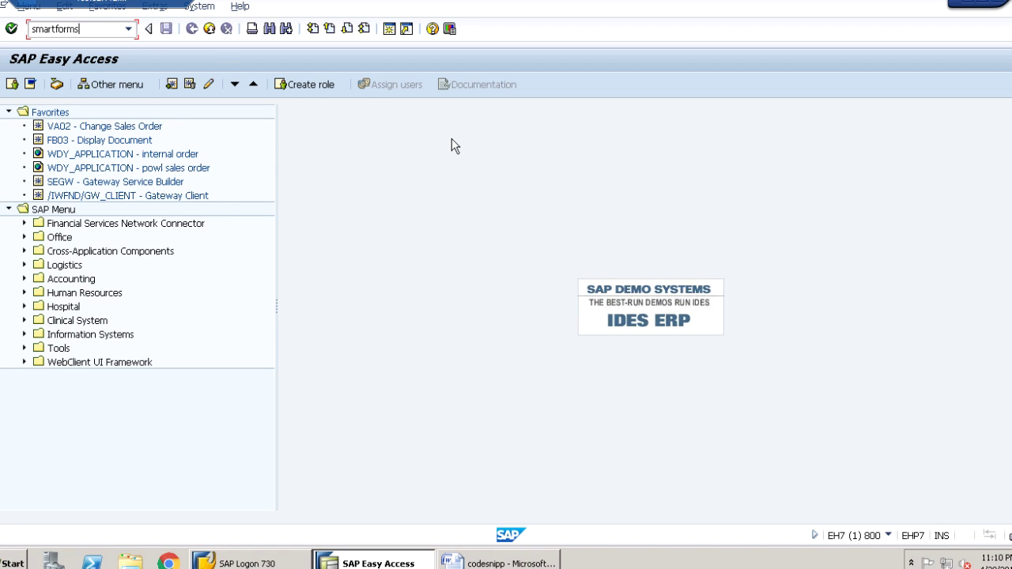
Run the smartforms transaction and create a new form named Zsmartforms.
key(Return)
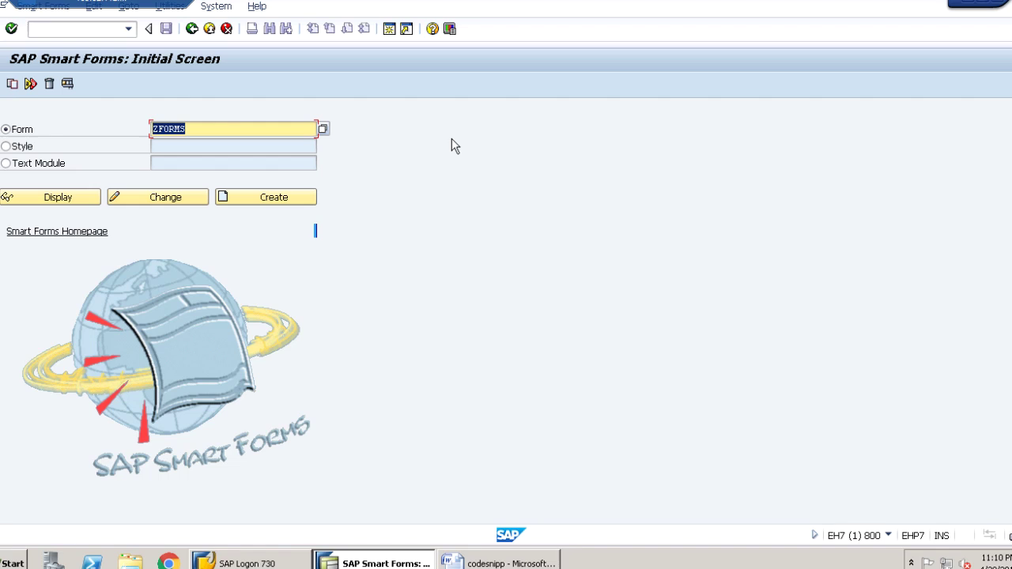
text(ZFORMS)
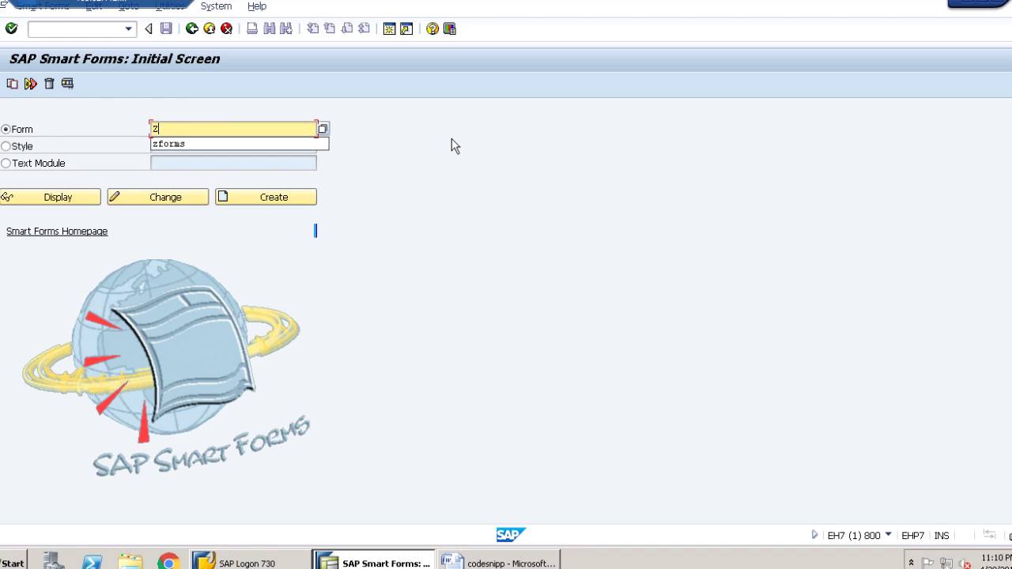
text(smartforms)
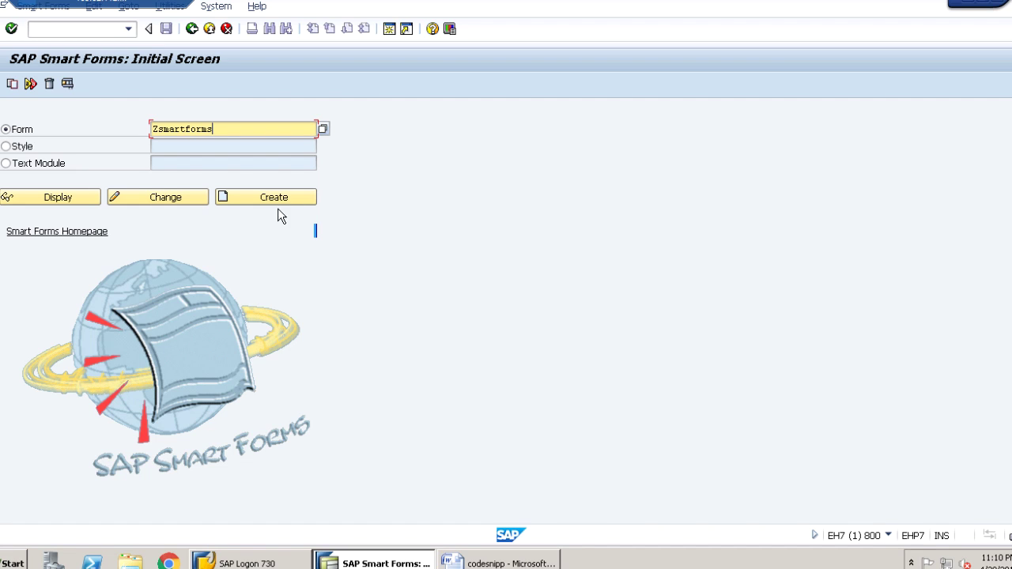
click(279, 200)
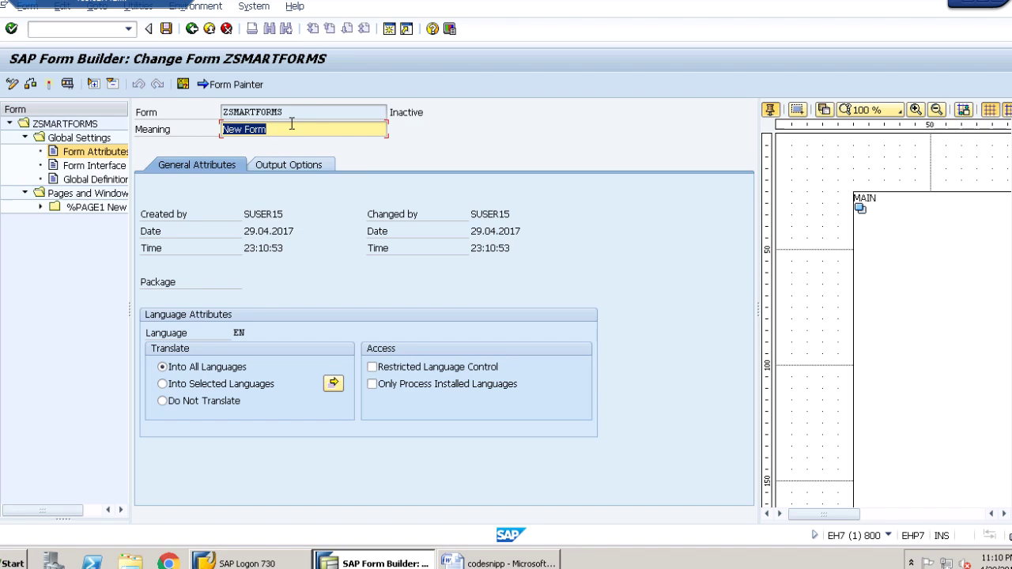
Set the form's meaning to "Meaning", and hide and redisplay the Form Painter.
text(M)
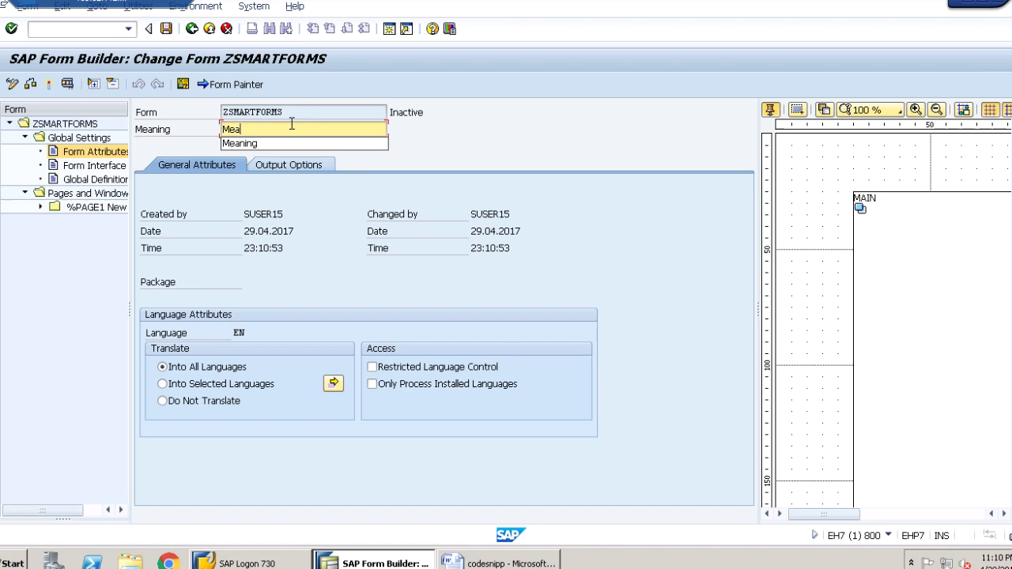
text(ea)
click(297, 143)
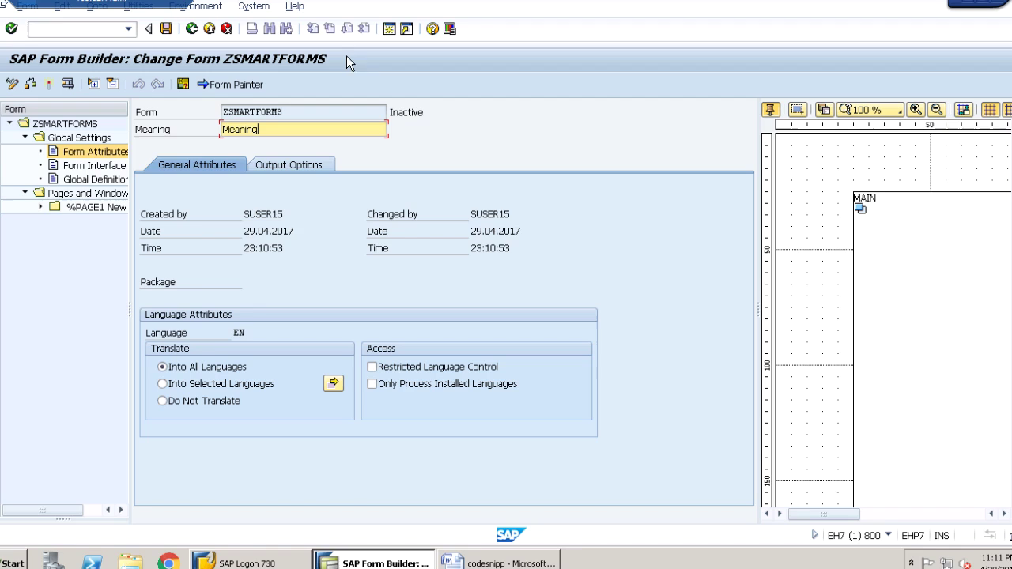
click(242, 84)
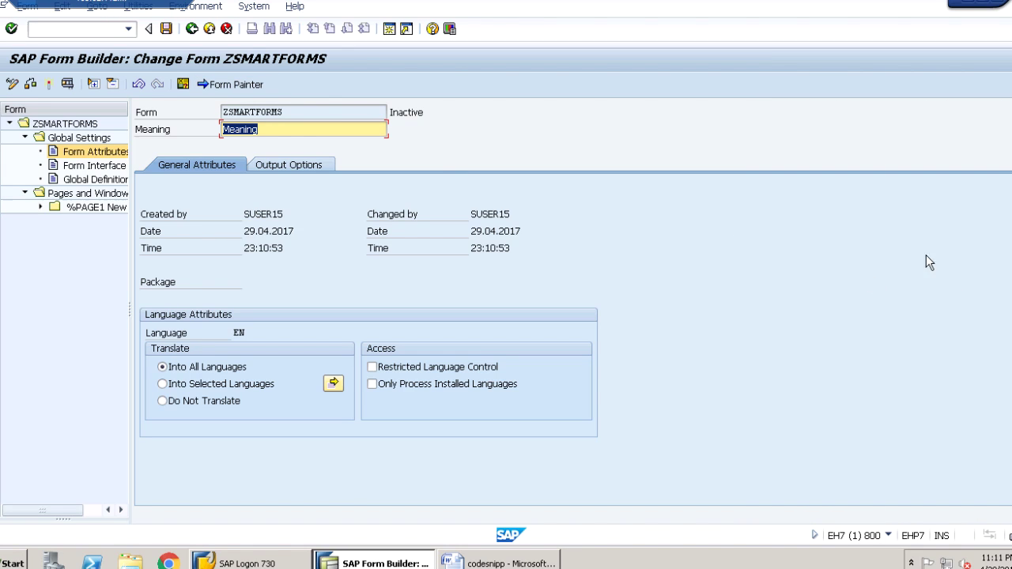
click(237, 84)
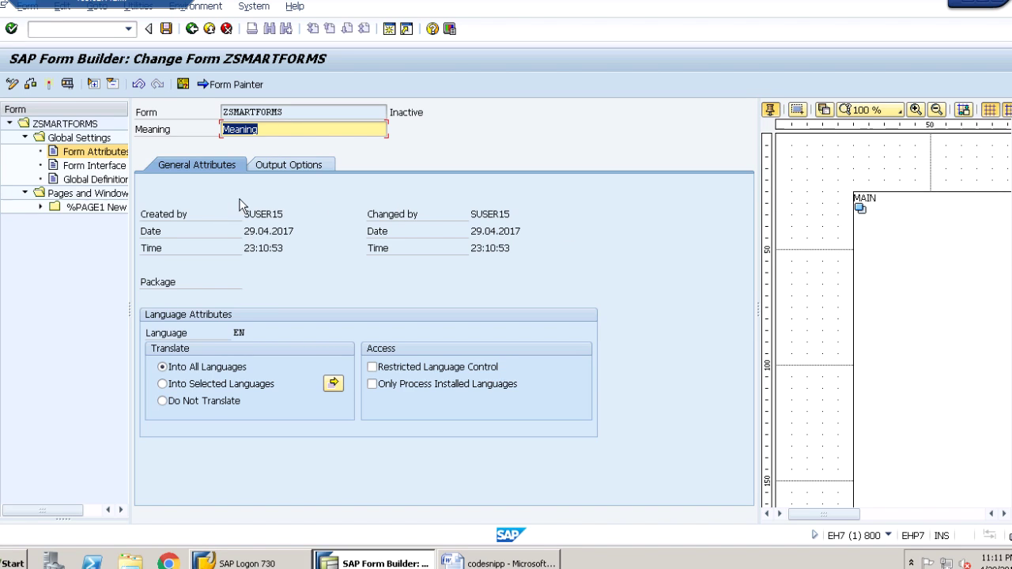
Go through the form tree's global settings and pages, expand %PAGE1 and open the attributes of its MAIN window.
click(68, 130)
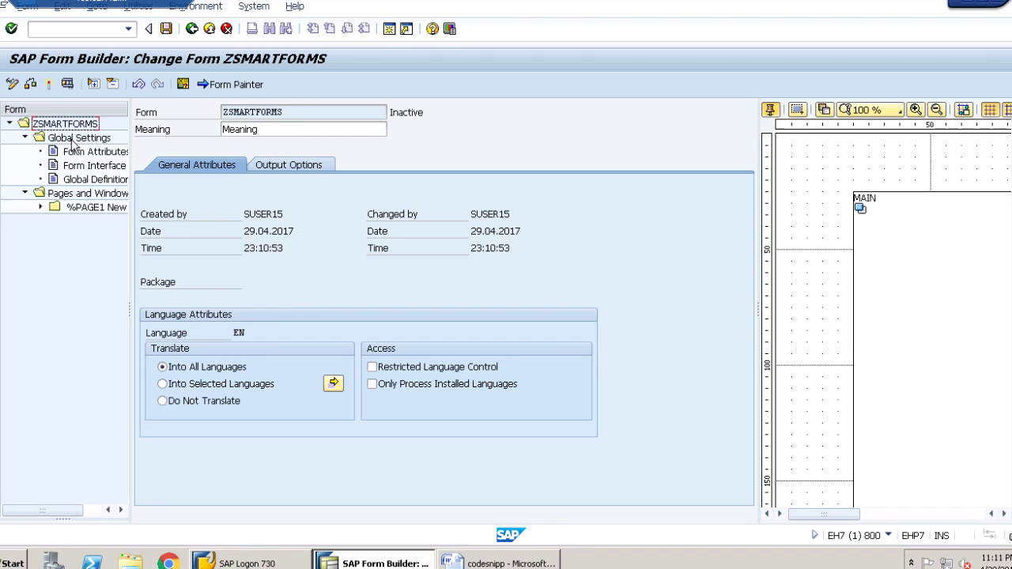
click(71, 141)
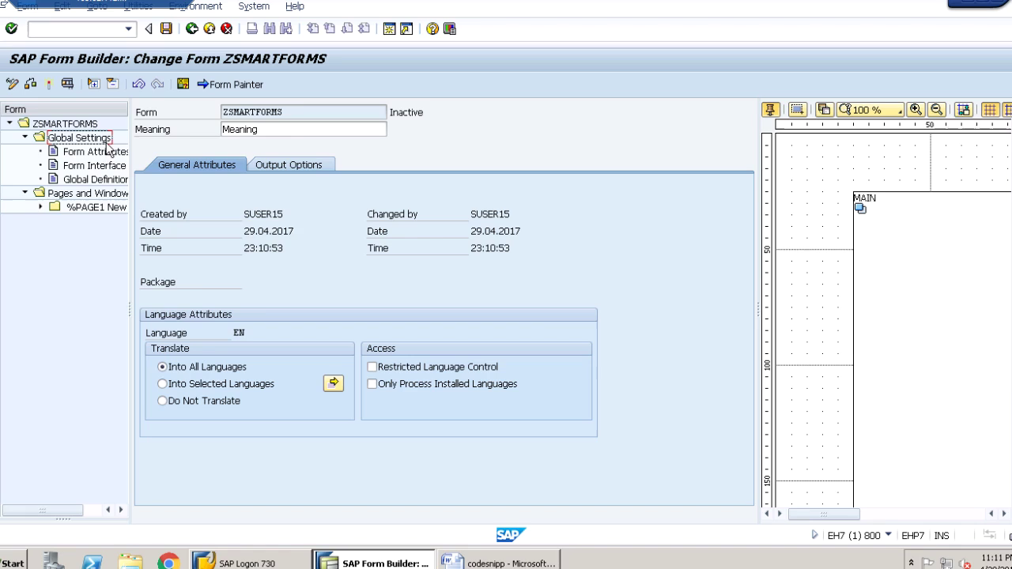
click(73, 196)
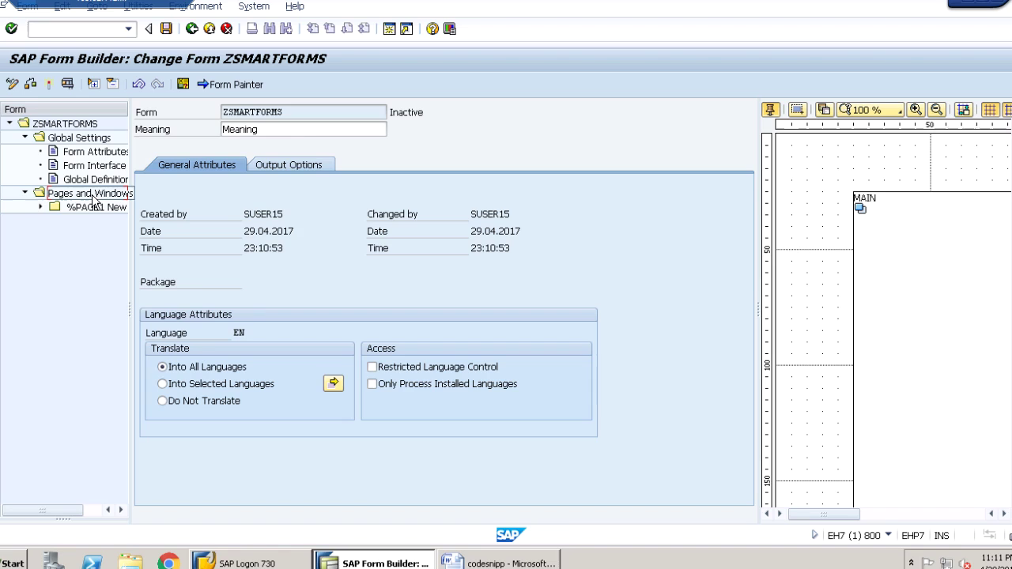
click(41, 207)
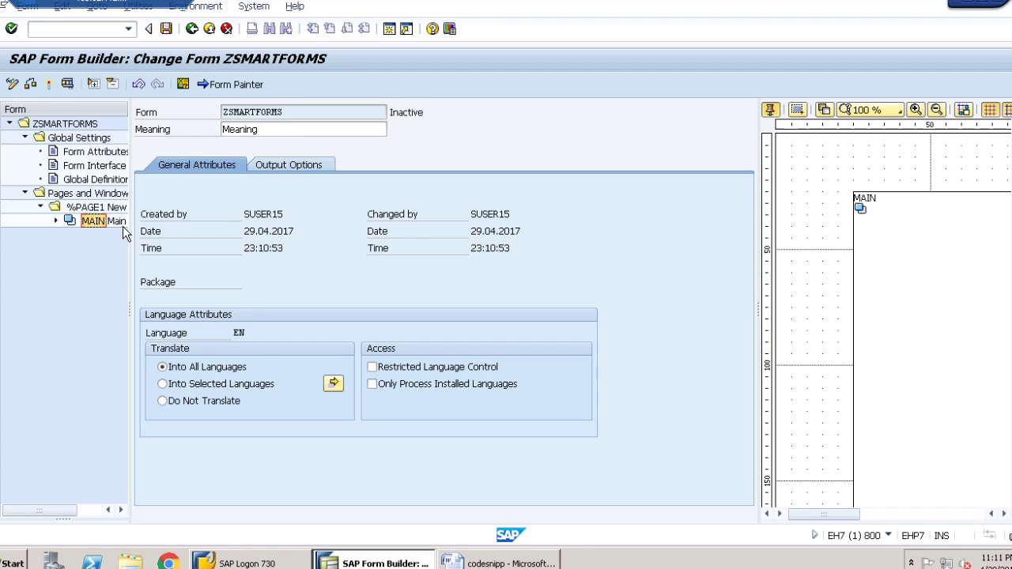
click(909, 241)
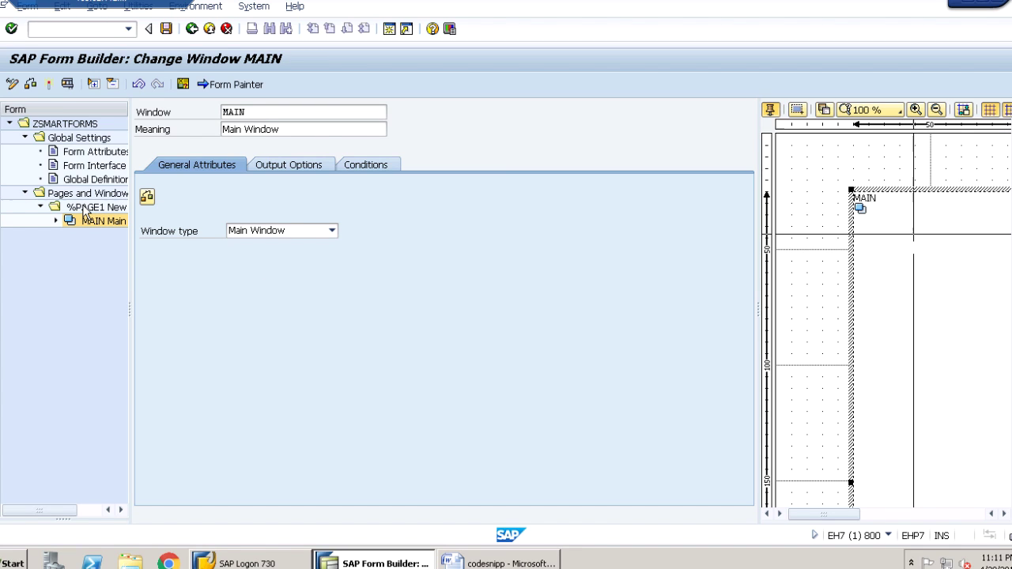
Create an Address node under %PAGE1.
click(87, 209)
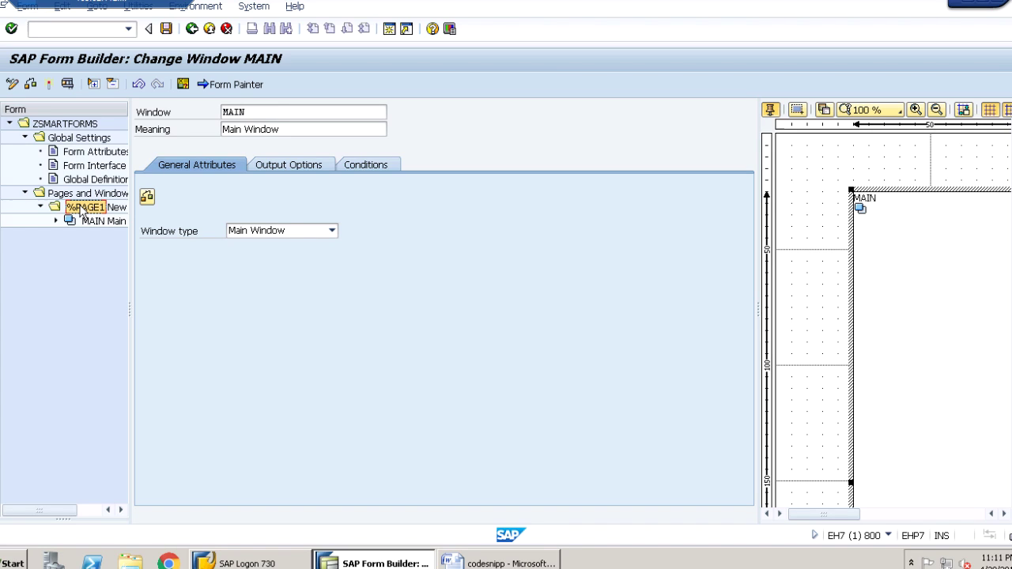
right_click(81, 210)
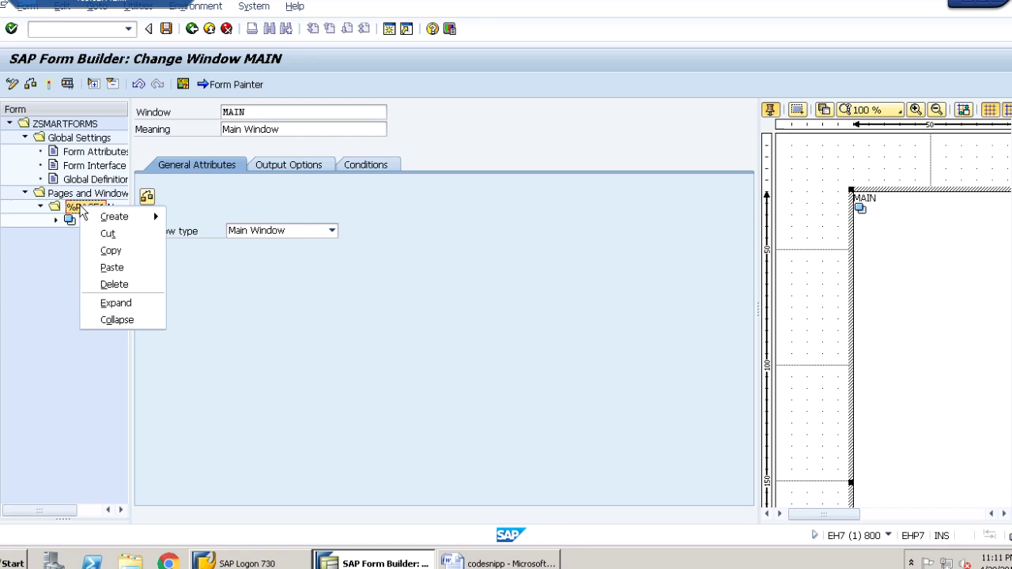
mouse_move(112, 217)
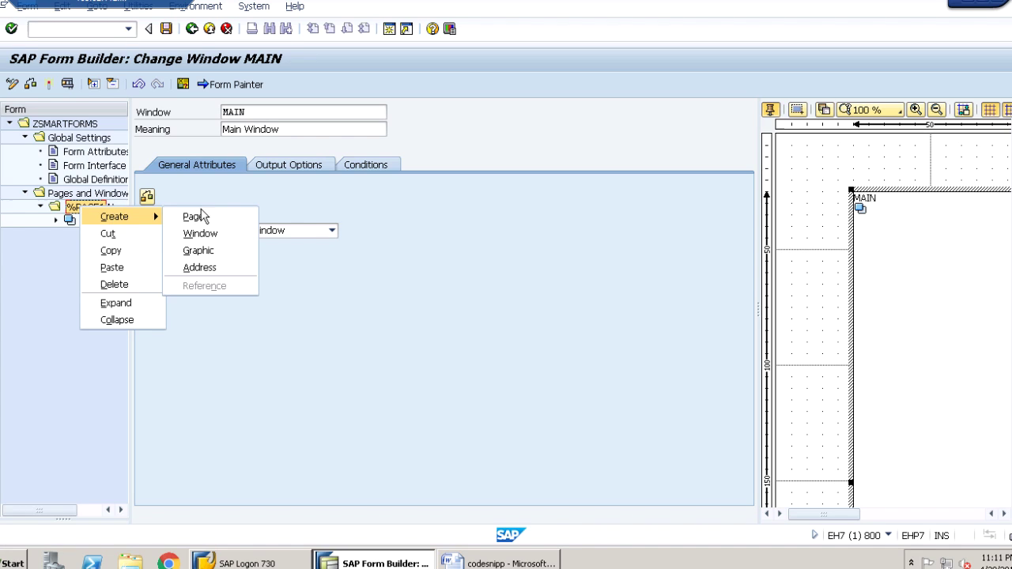
click(199, 267)
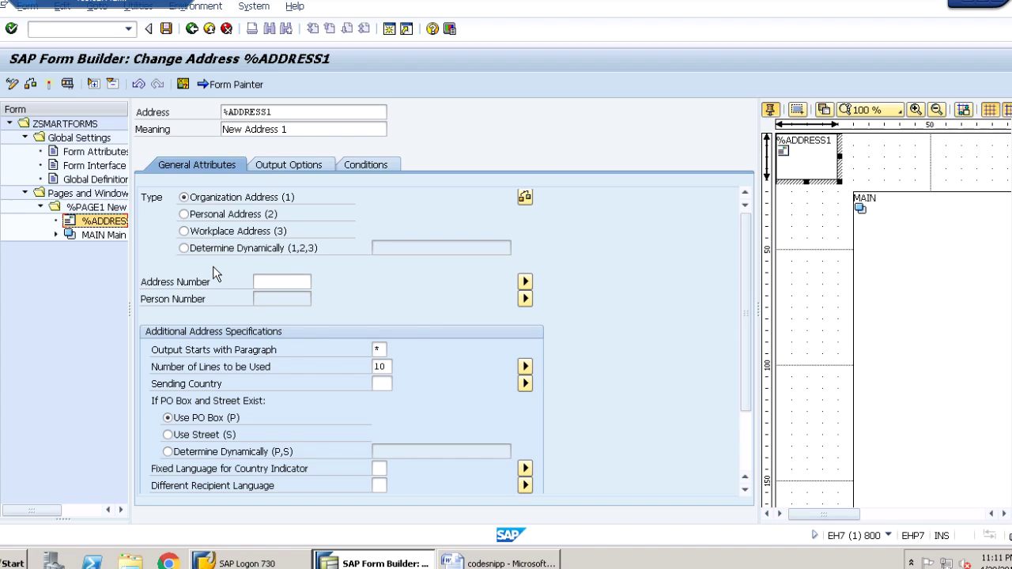
Set the new organization address's Address Number to 125.
click(282, 280)
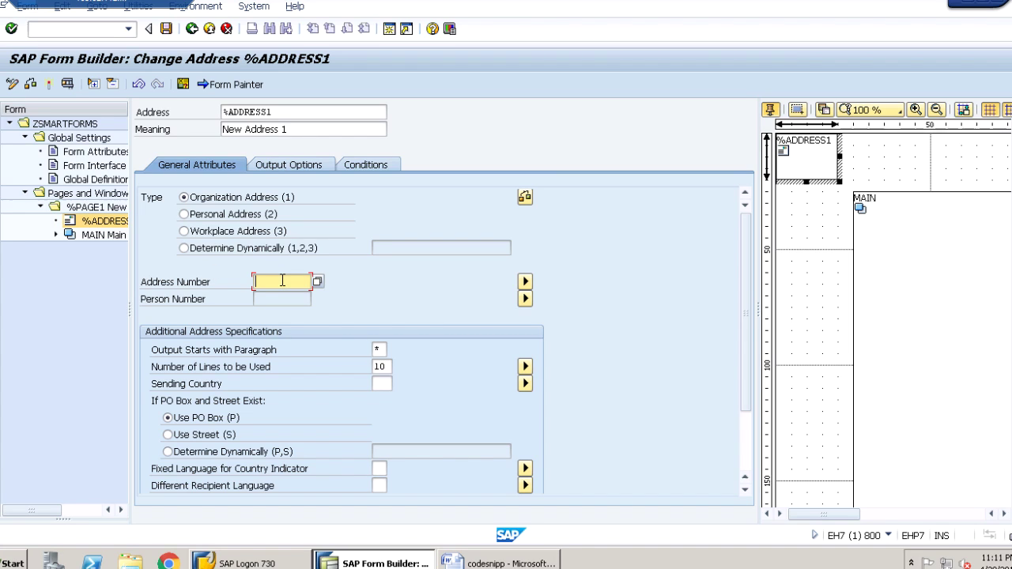
text(0000)
click(280, 297)
key(Return)
Enlarge the %ADDRESS1 window in the page layout and place it inside the upper part of the MAIN window.
click(808, 155)
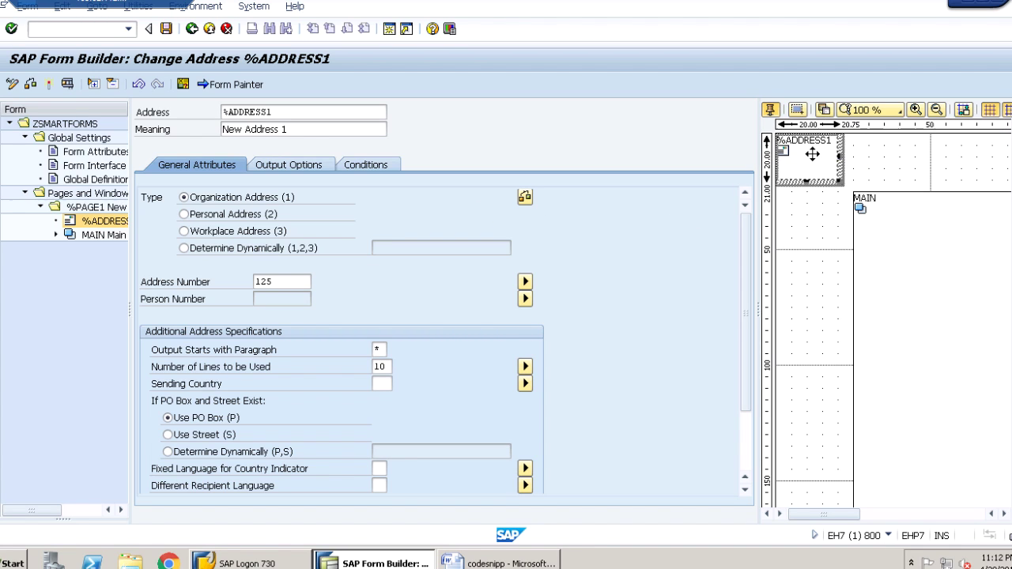
drag(809, 151, 977, 379)
drag(895, 329, 924, 231)
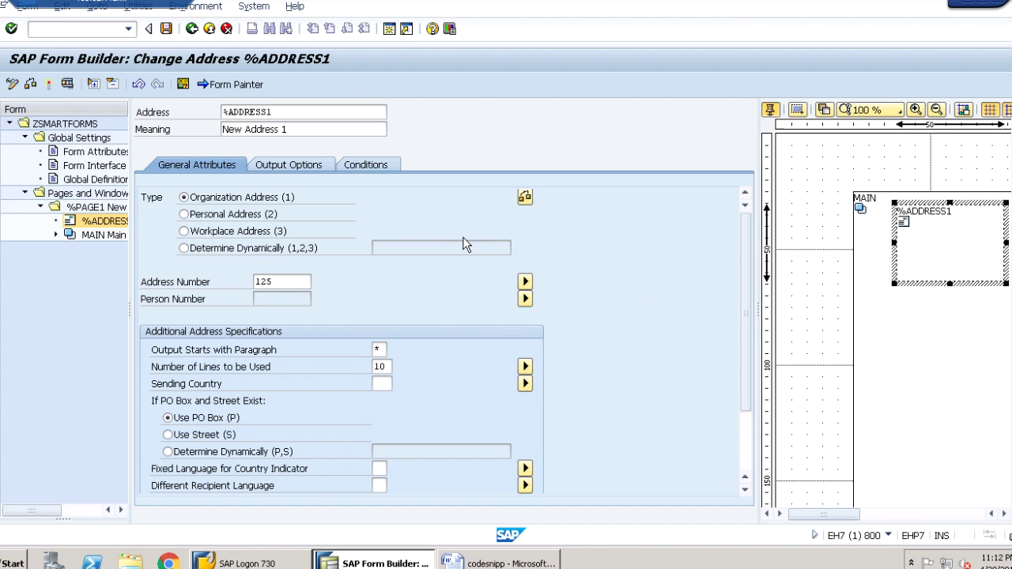
Save the ZSMARTFORMS form as a local object and activate it.
click(166, 30)
click(267, 352)
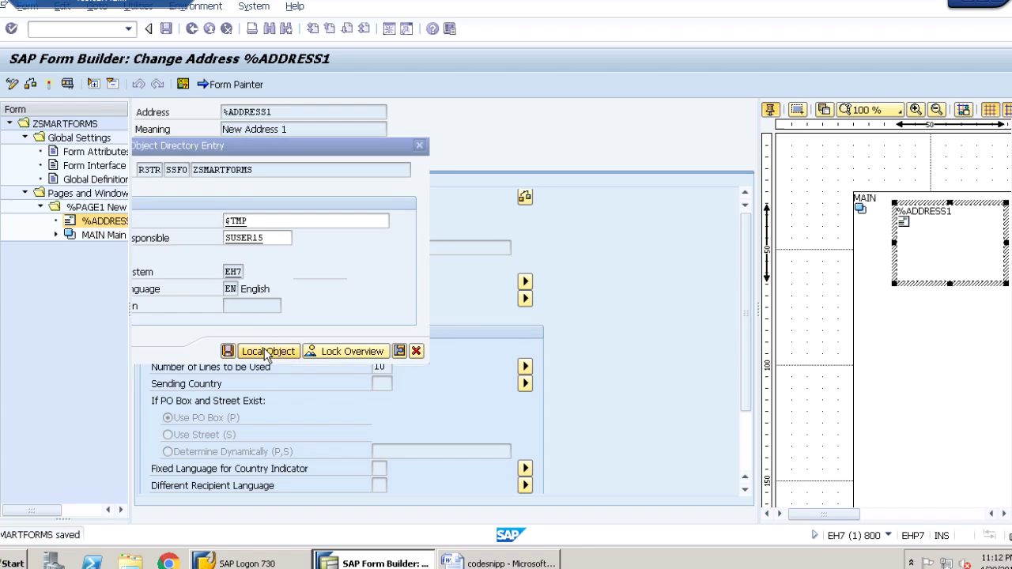
click(47, 85)
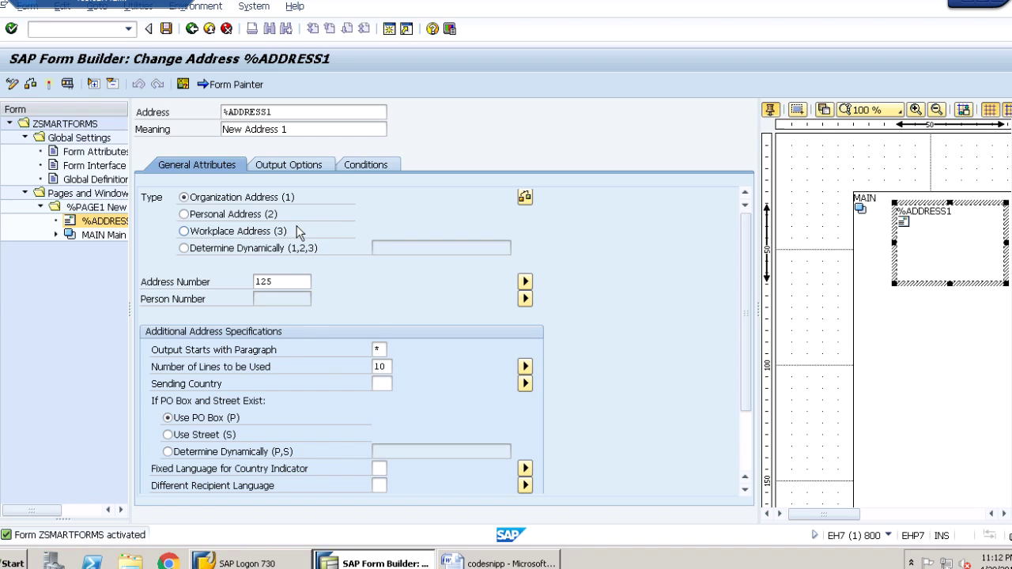
Test the form by executing its function module and show the print preview for output device LP01.
click(68, 85)
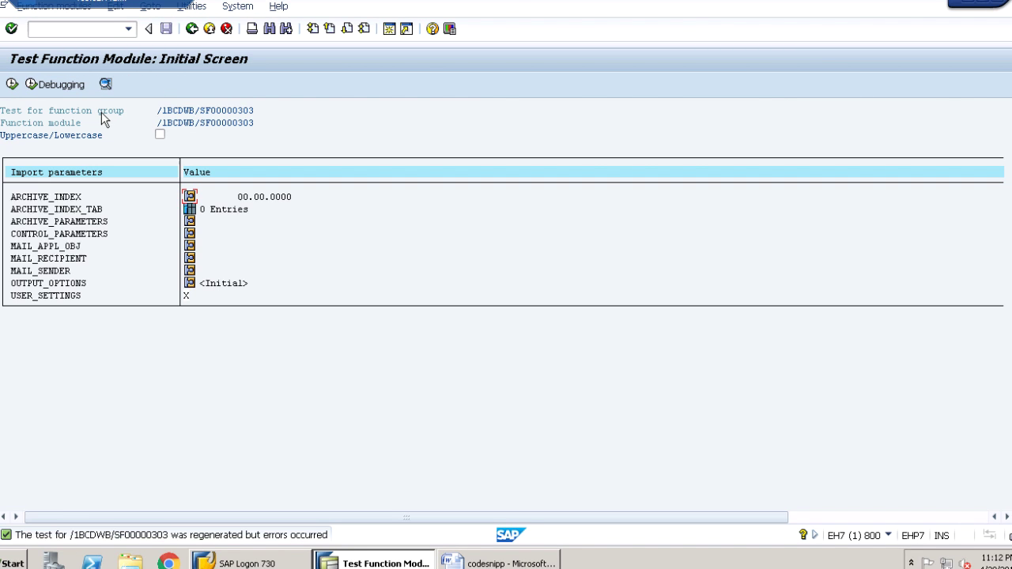
click(12, 85)
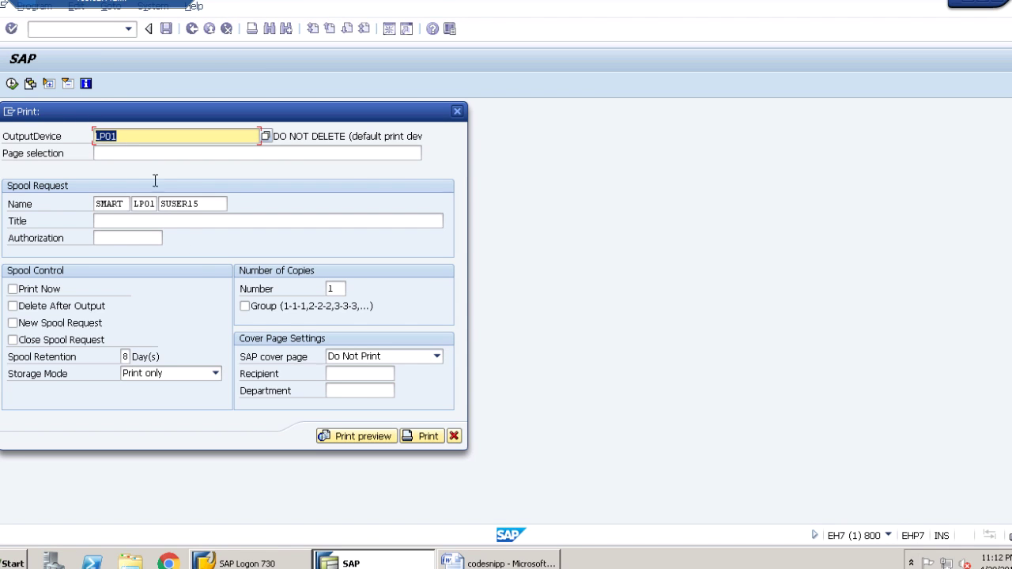
click(354, 438)
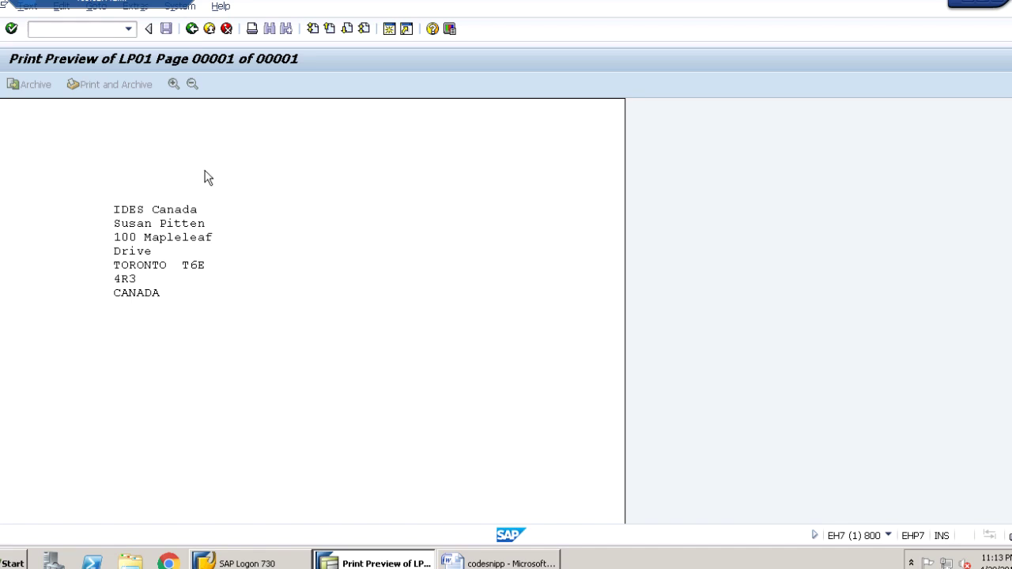
Leave the print preview, the function module test and the Form Builder to return to the Smart Forms initial screen.
click(191, 28)
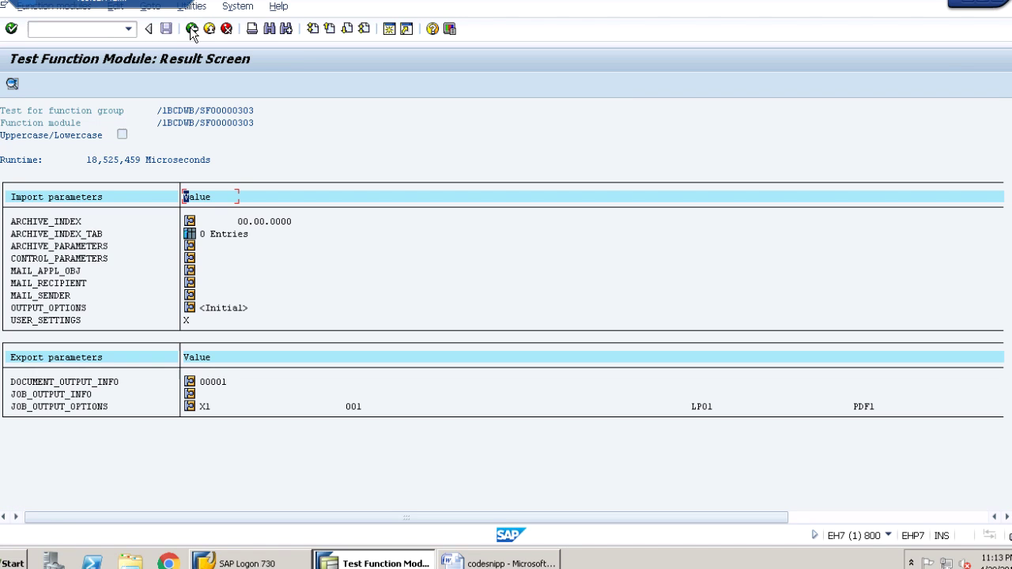
click(191, 28)
click(191, 28)
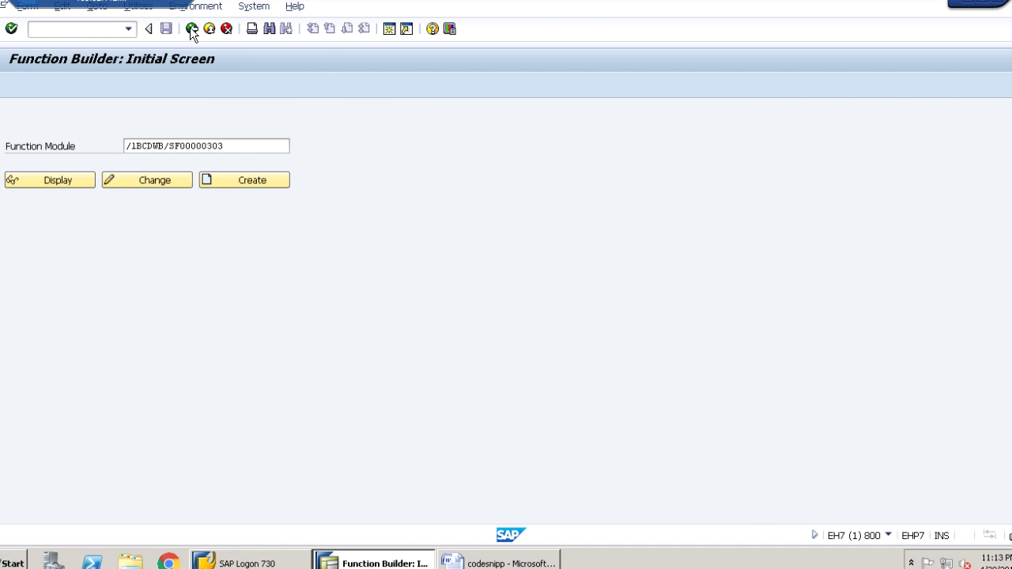
click(192, 29)
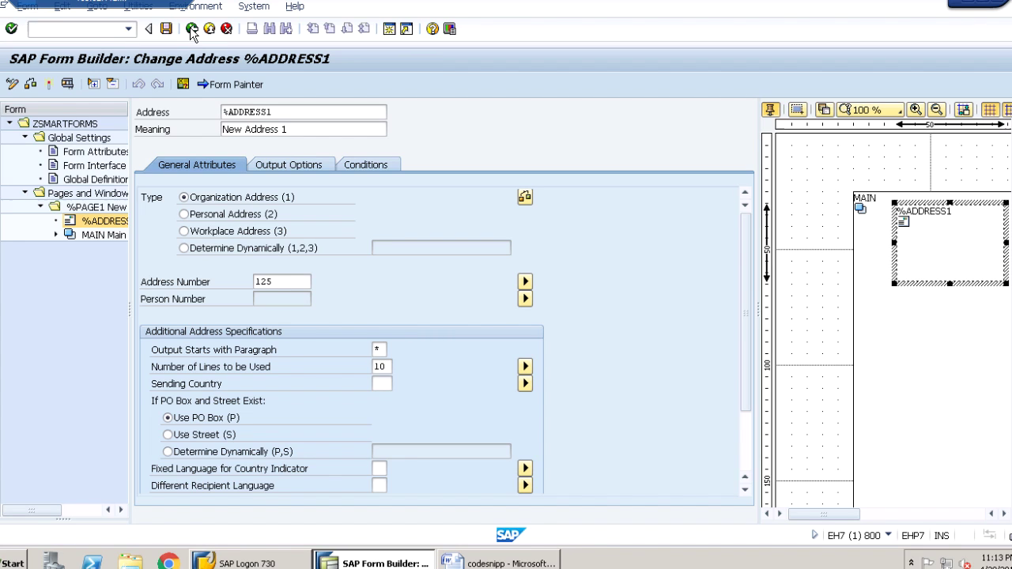
click(192, 30)
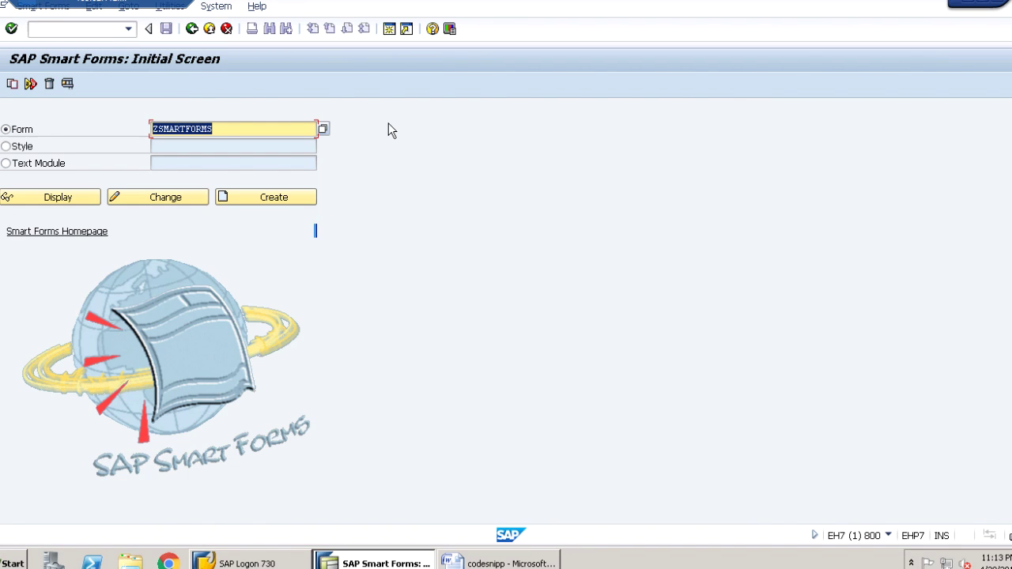